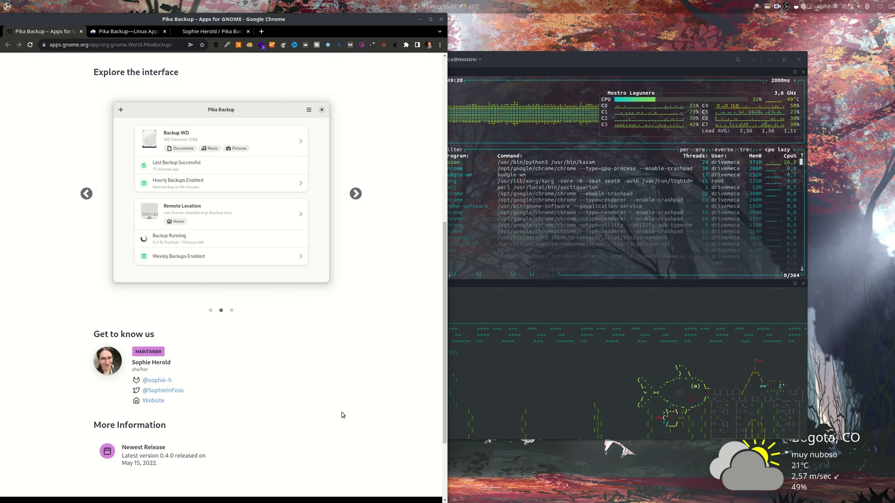
Review the Pika Backup page on Flathub and its GitLab repository, including the file list and README.
left_click(129, 37)
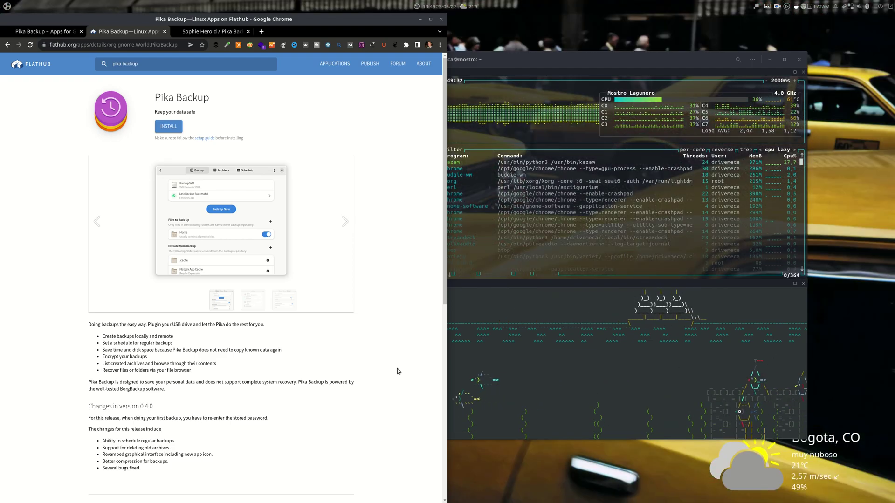
left_click(212, 33)
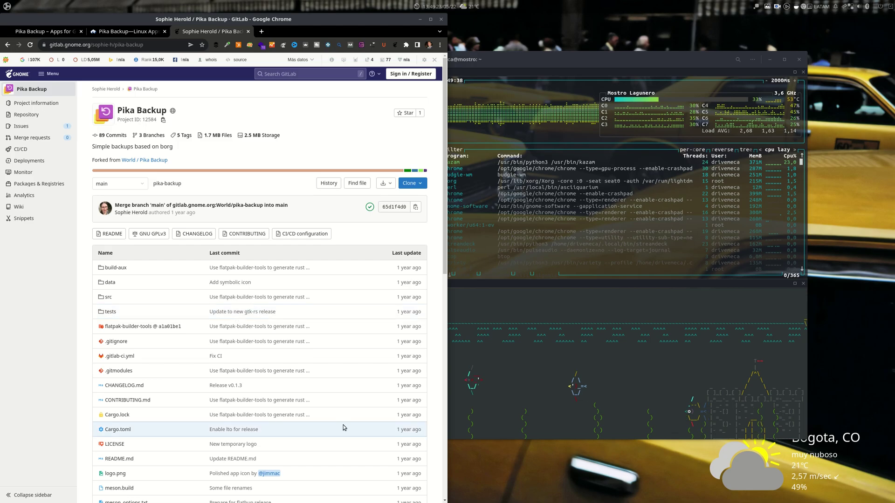
scroll(332, 306, "down", 1)
scroll(333, 310, "down", 12)
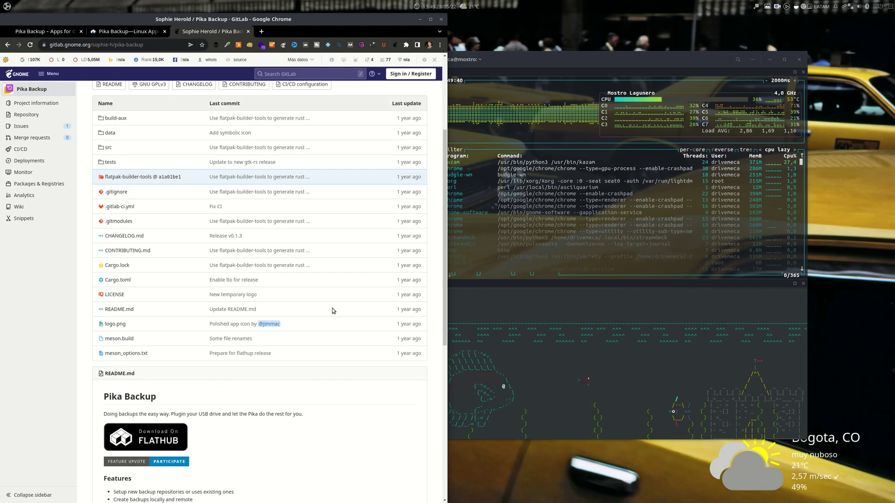
scroll(333, 310, "up", 14)
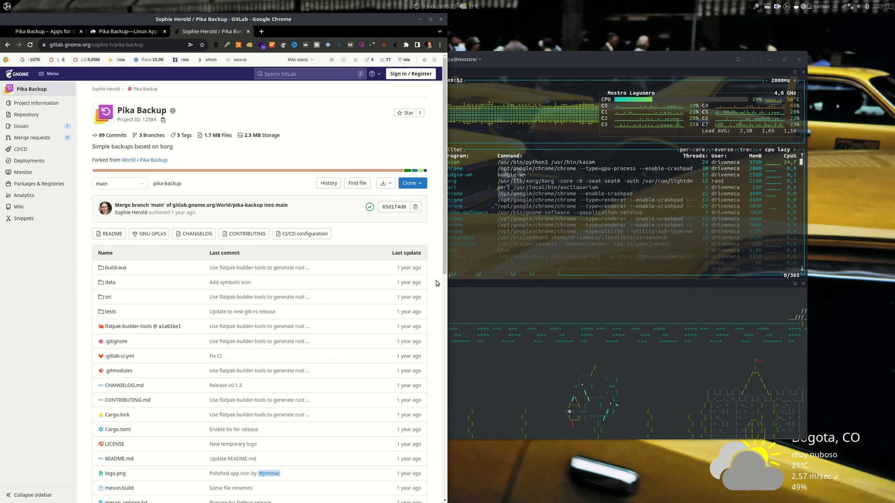
Clear all windows from the desktop and launch the Software application, placing its window near the middle.
left_click(419, 19)
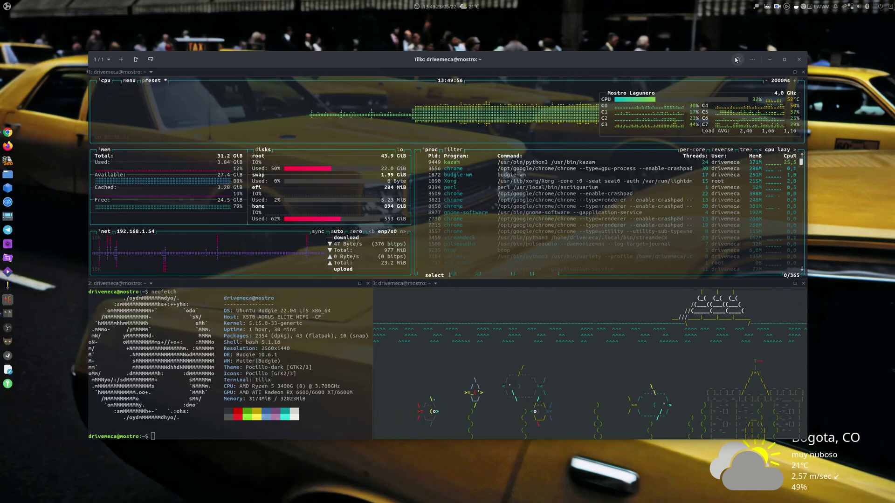
key("super+d")
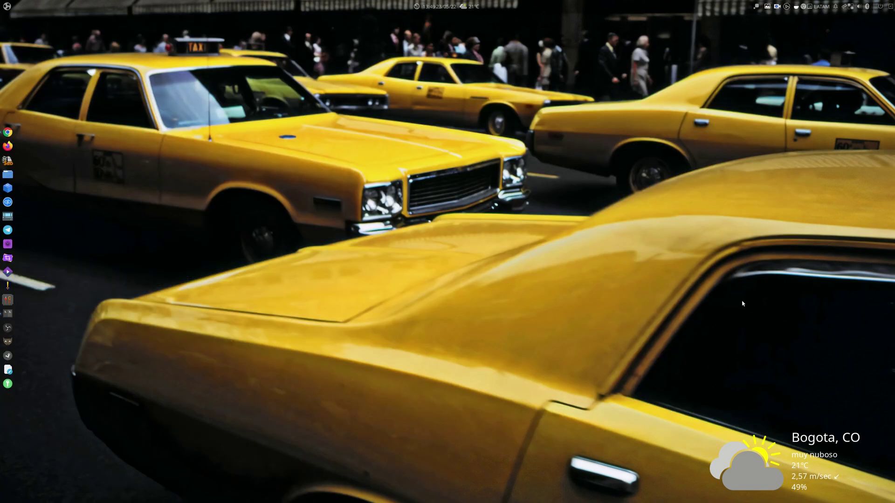
key("ctrl+space")
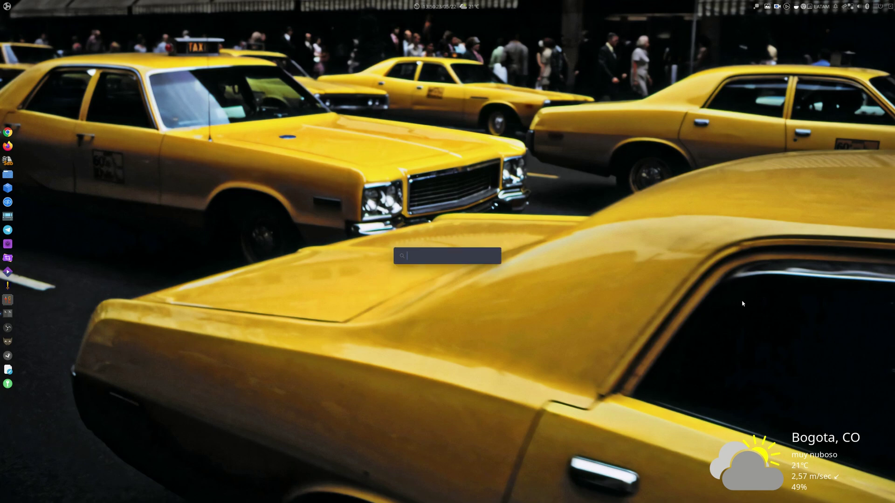
type("soft")
left_click(470, 275)
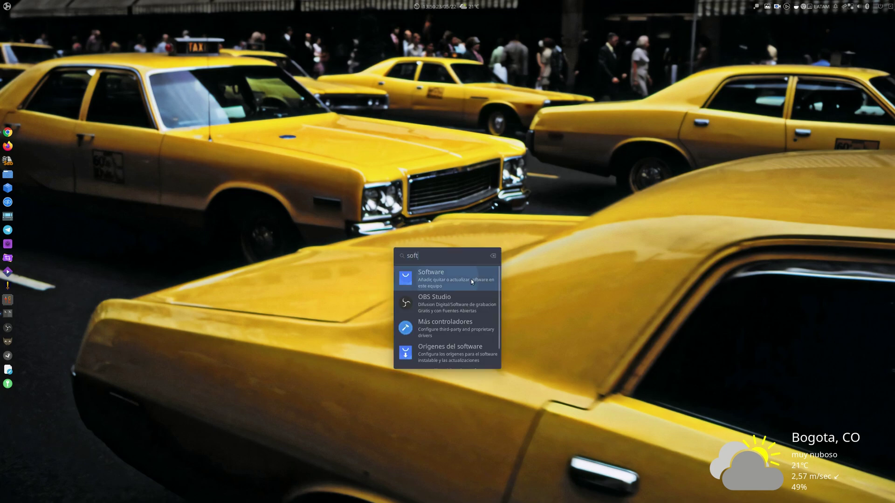
left_click_drag(164, 93, 355, 82)
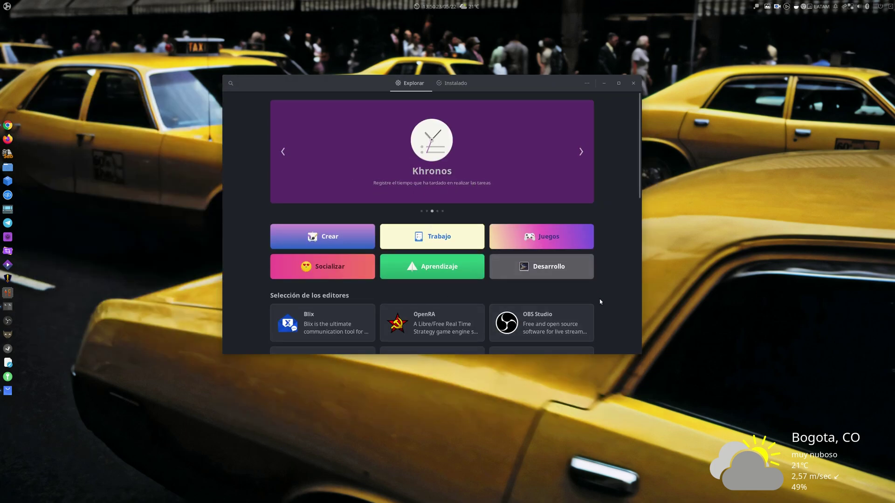
Search the software catalogue for "pika" and open the details of Copia de respaldo Pika.
left_click(231, 83)
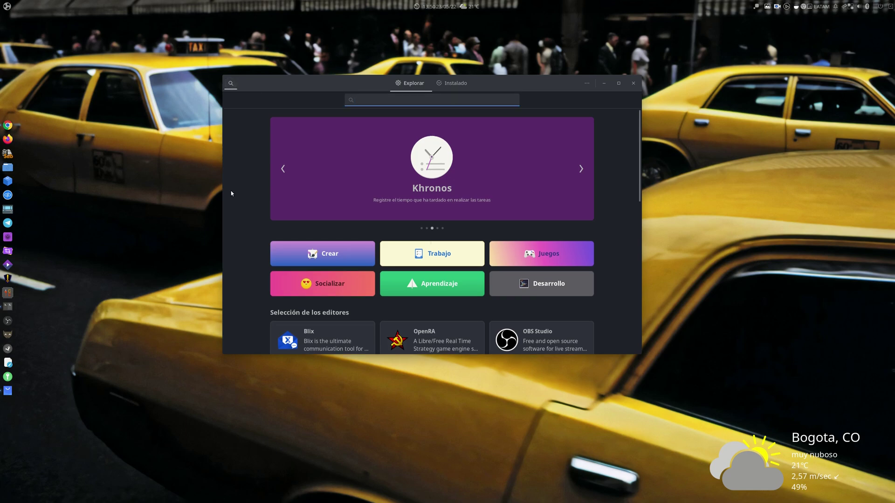
type("pika")
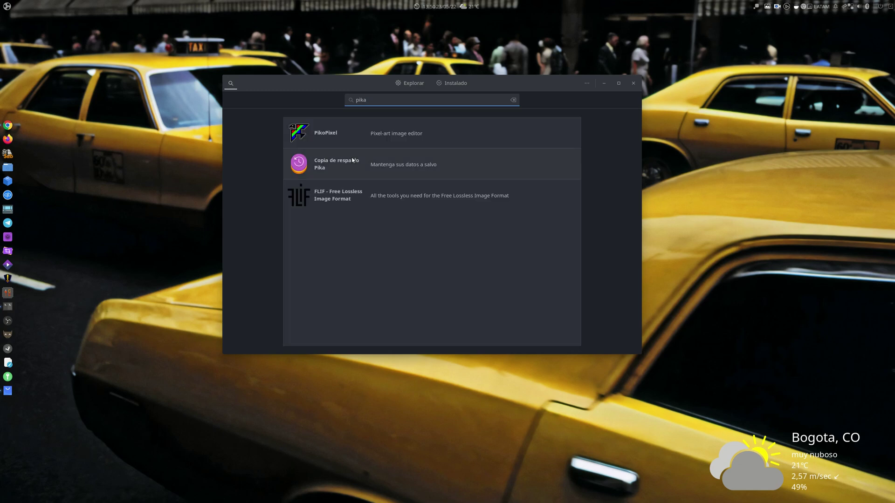
left_click(337, 170)
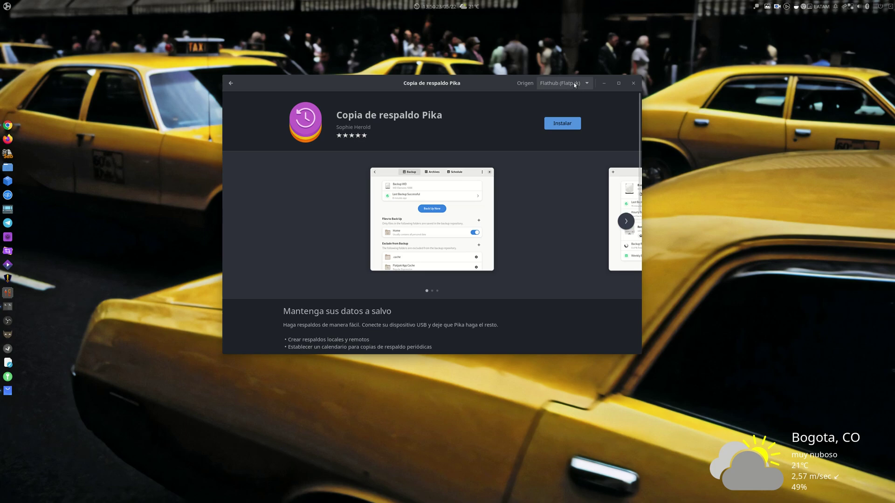
Review the description and release notes of Copia de respaldo Pika, install it from Flathub (Flatpak), and minimize the store.
scroll(564, 318, "down", 4)
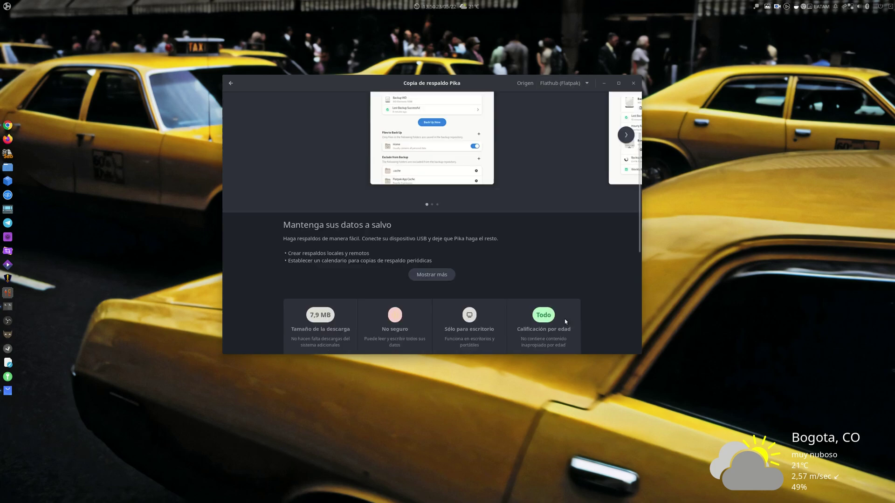
scroll(577, 308, "down", 3)
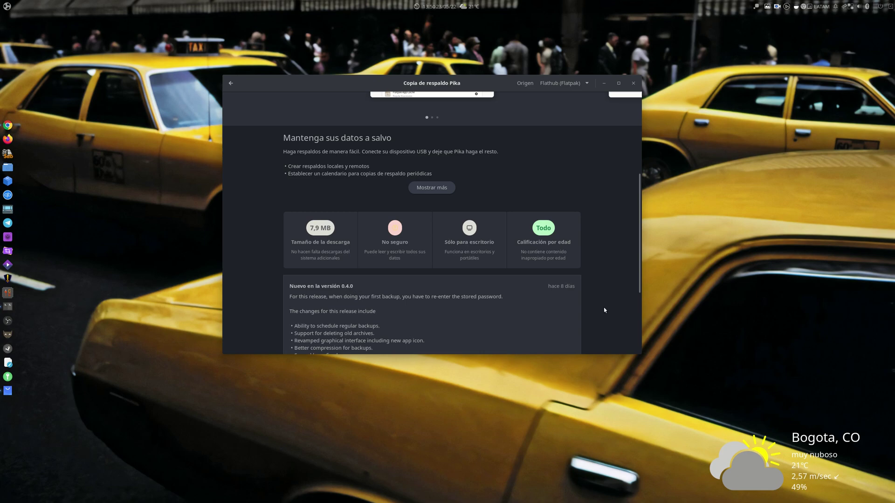
scroll(604, 310, "up", 6)
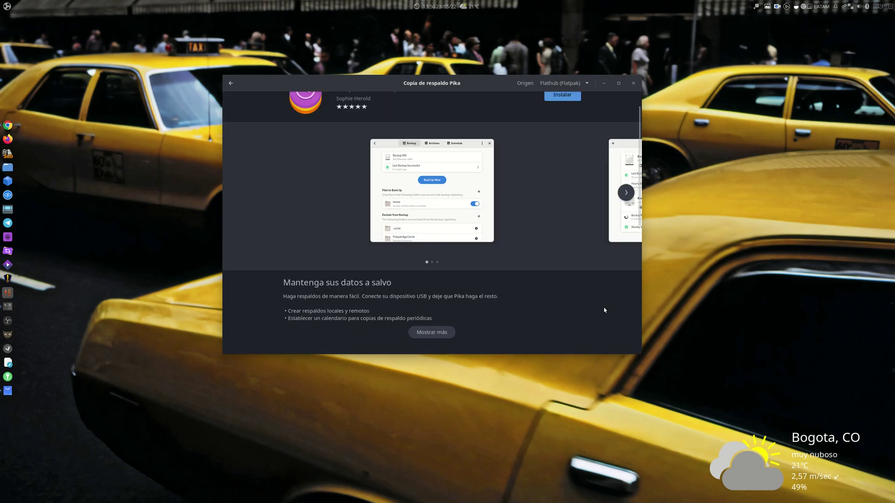
left_click(569, 121)
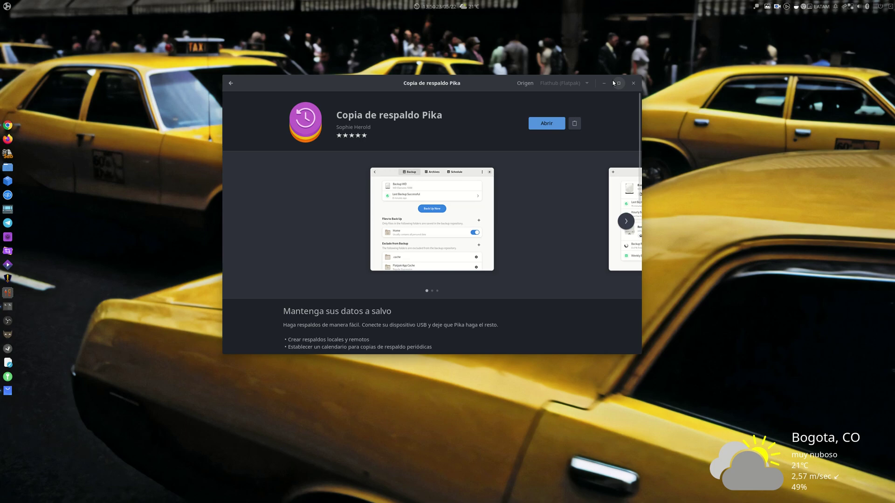
left_click(604, 83)
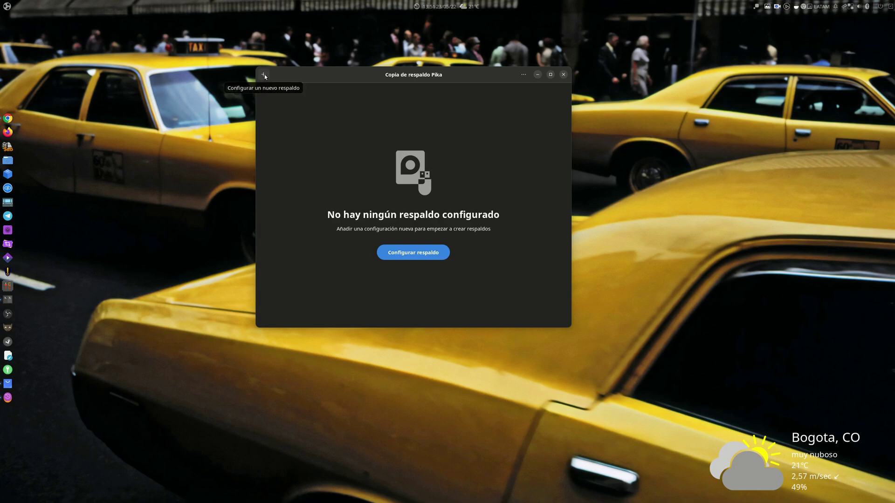
View the keyboard shortcuts and the help pages of Copia de respaldo Pika, closing each one.
left_click(525, 75)
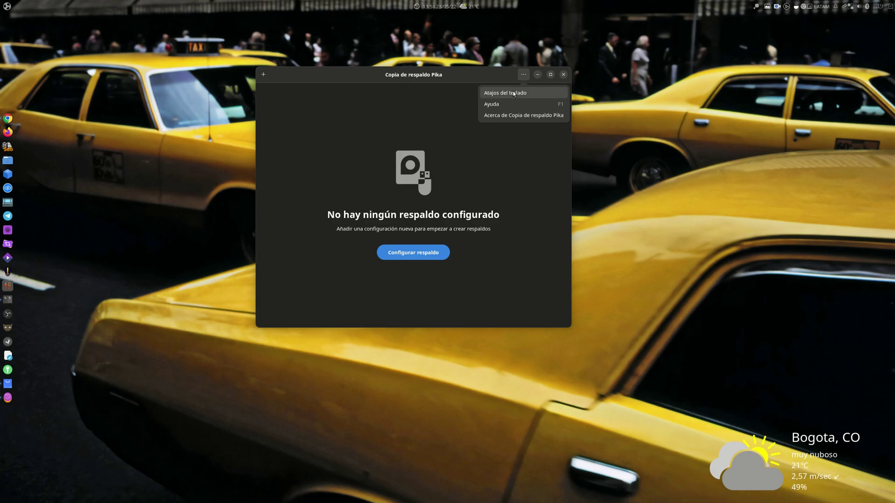
left_click(513, 94)
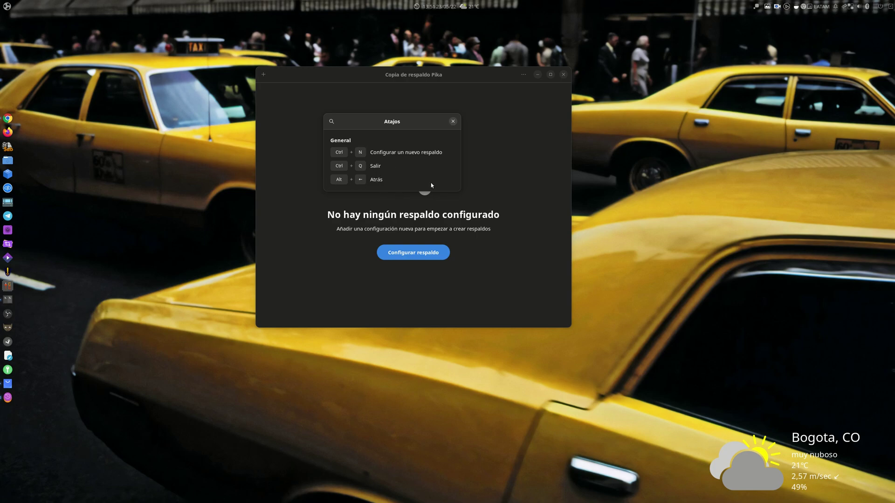
left_click(453, 121)
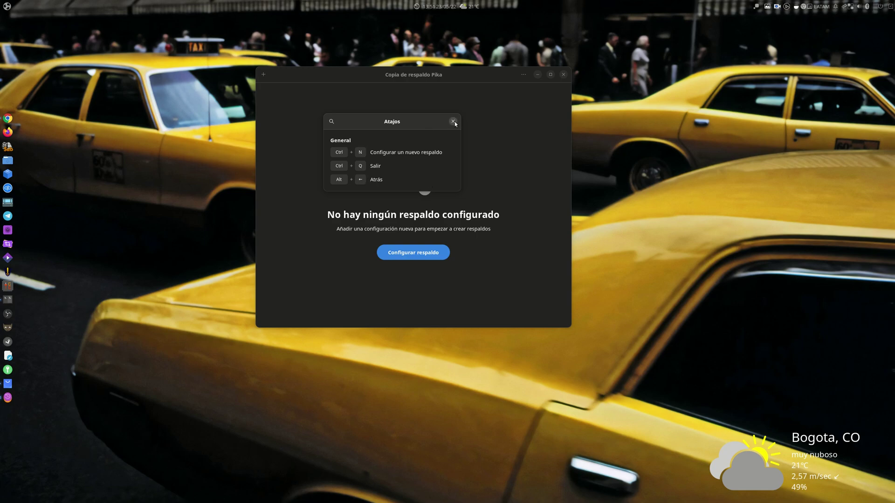
left_click(524, 80)
left_click(501, 103)
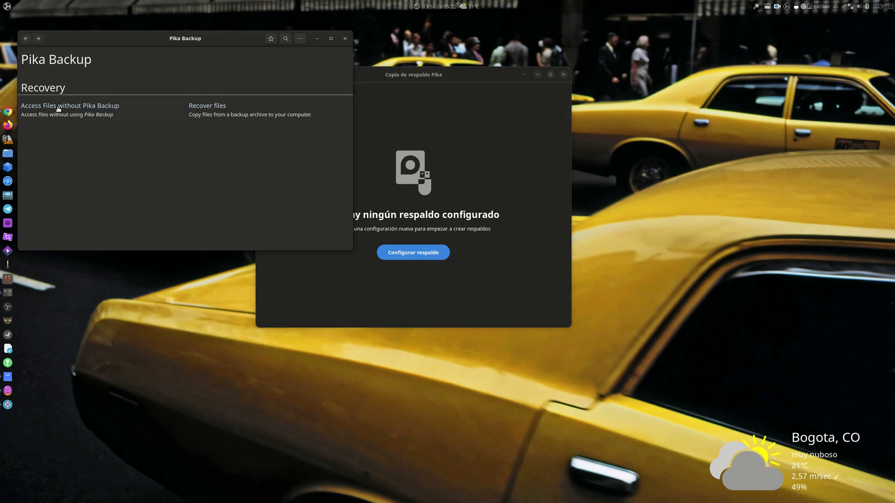
left_click(346, 38)
View the version and licence information of Copia de respaldo Pika, and close it.
left_click(523, 75)
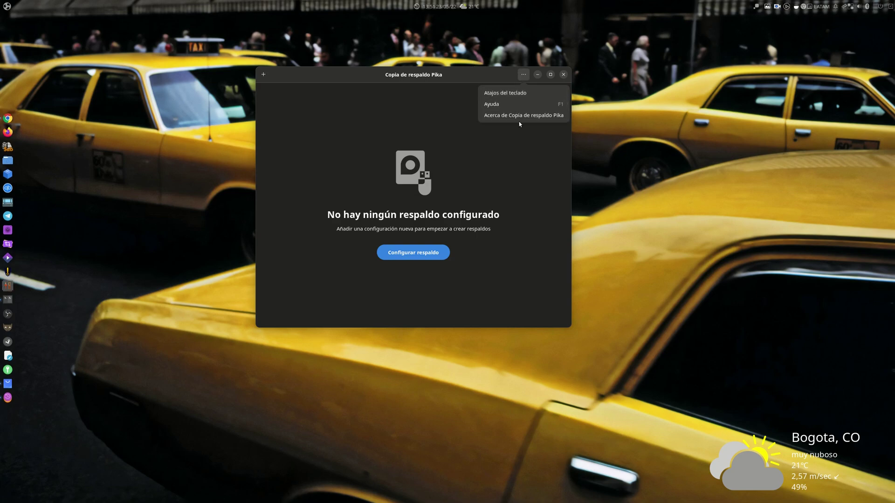
left_click(519, 118)
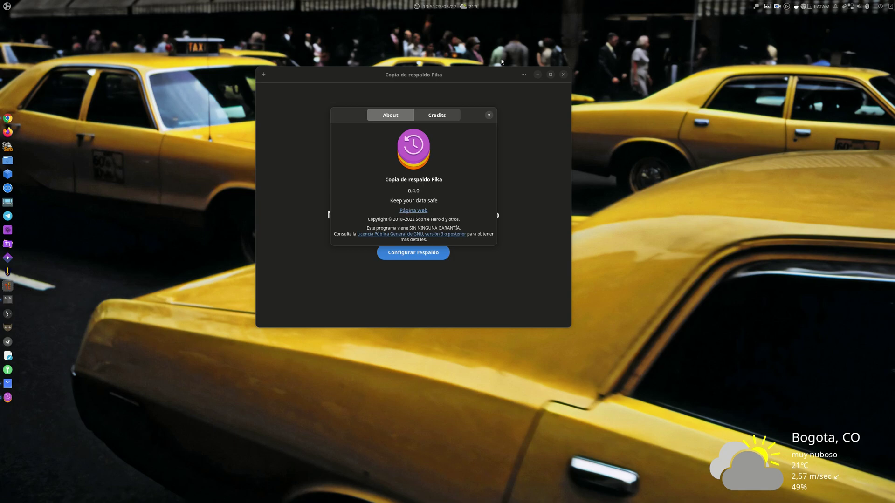
left_click(489, 115)
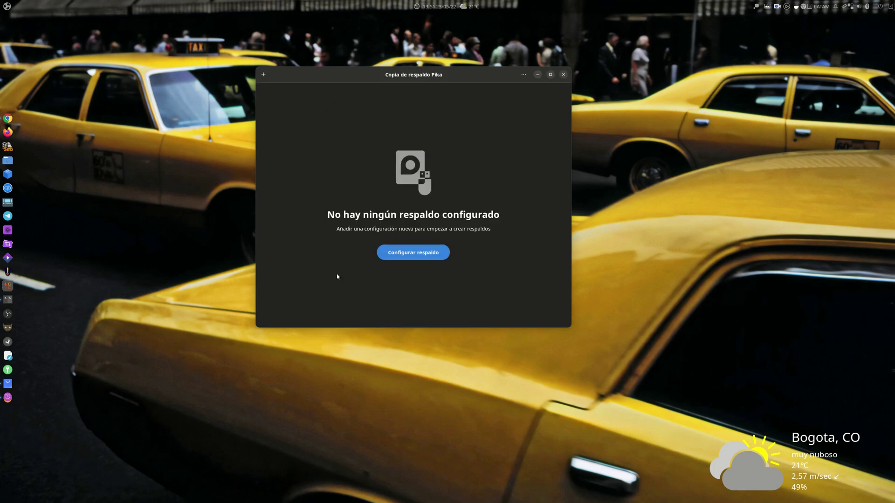
Start configuring a new backup repository located on disk and set it to unencrypted (Sin cifrar).
left_click(418, 253)
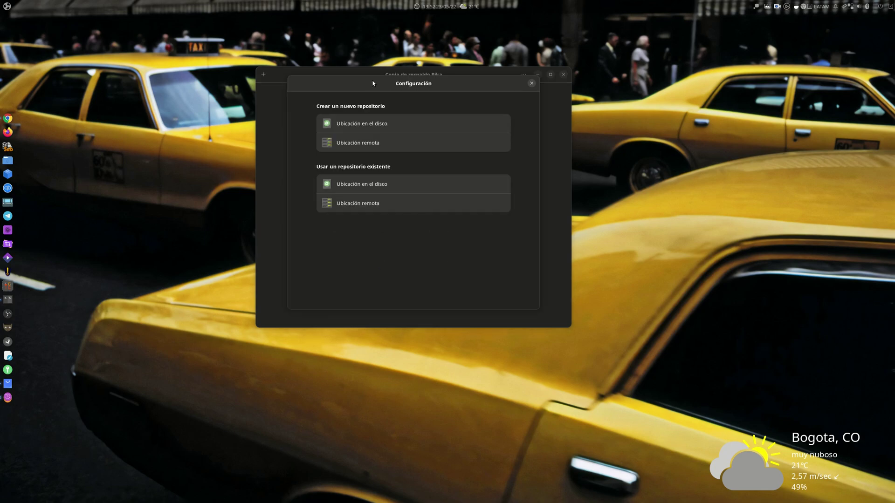
left_click_drag(373, 83, 591, 147)
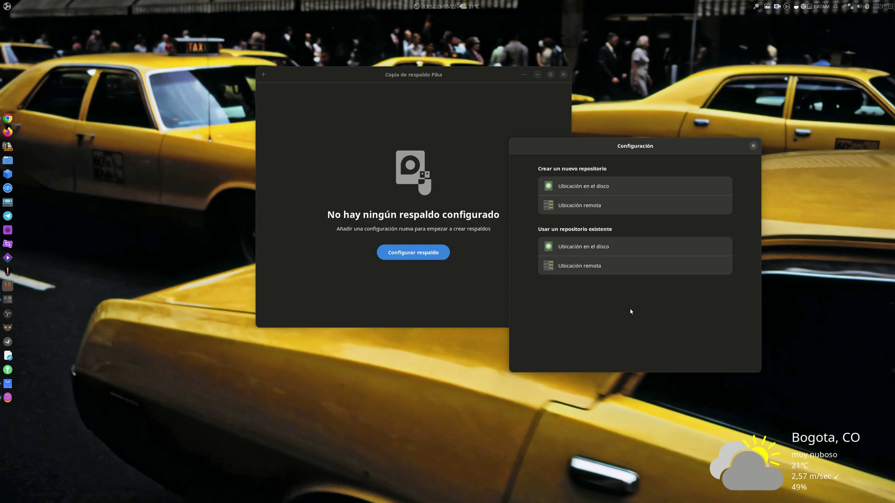
left_click(573, 189)
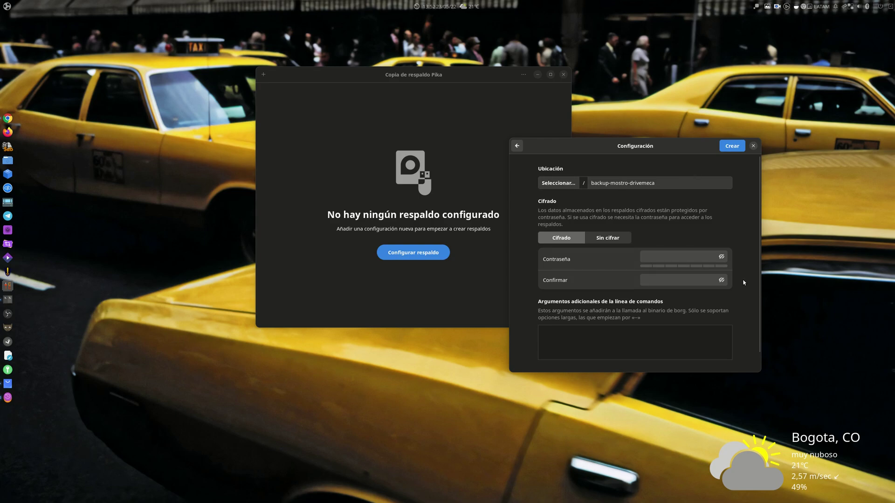
scroll(744, 283, "down", 1)
scroll(741, 284, "up", 1)
left_click(608, 238)
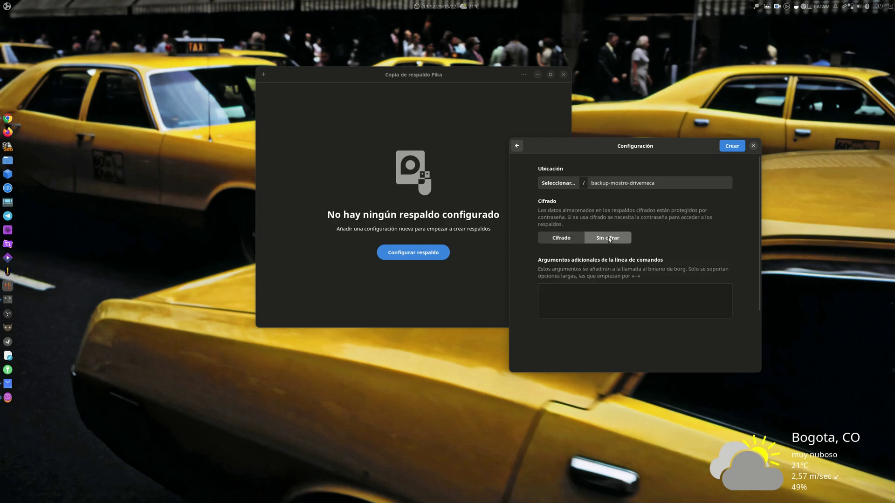
Select the mounted external volume as the location of the new backup repository.
left_click(561, 182)
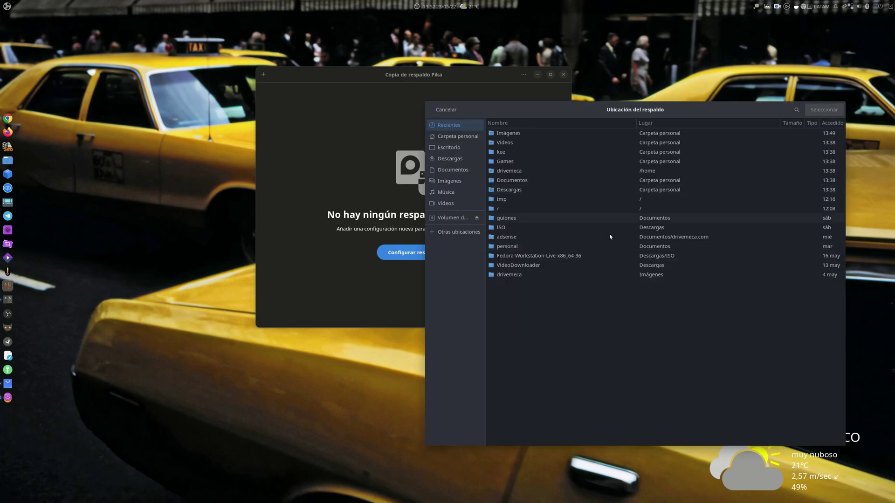
left_click(446, 219)
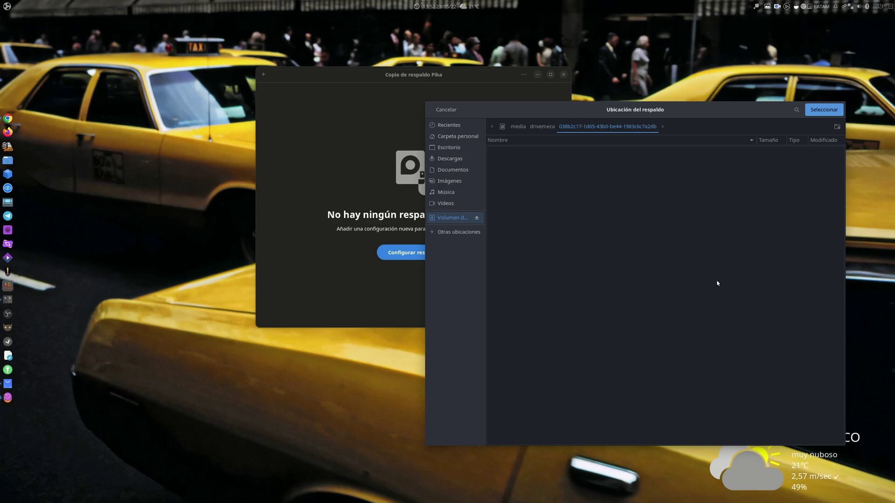
left_click(823, 112)
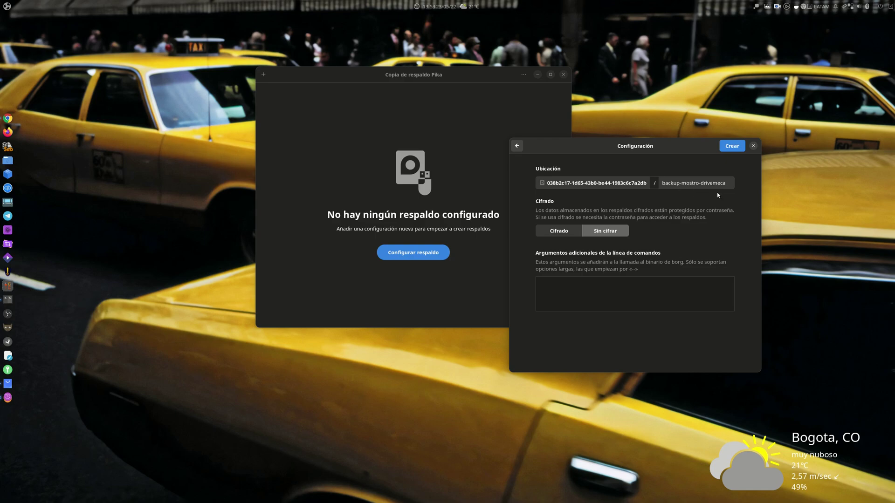
Try to create the unencrypted repository backup-mostro-drivemeca on the selected volume.
left_click(678, 184)
left_click(731, 146)
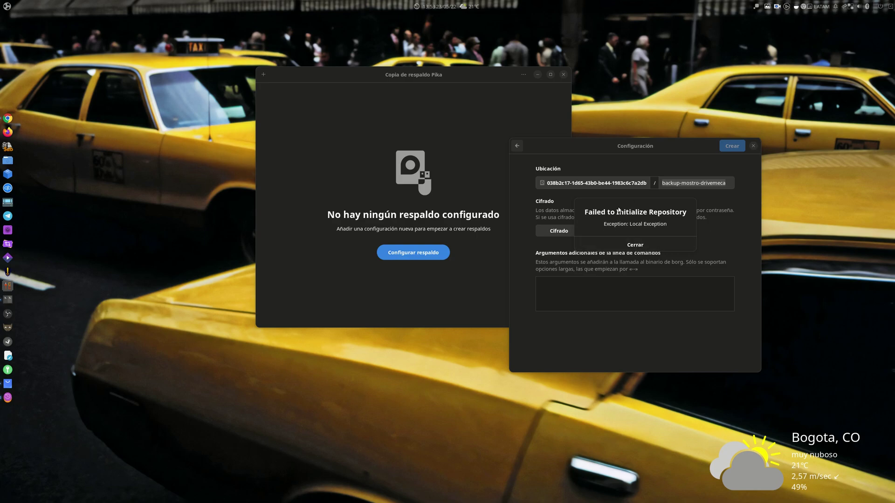
left_click(640, 247)
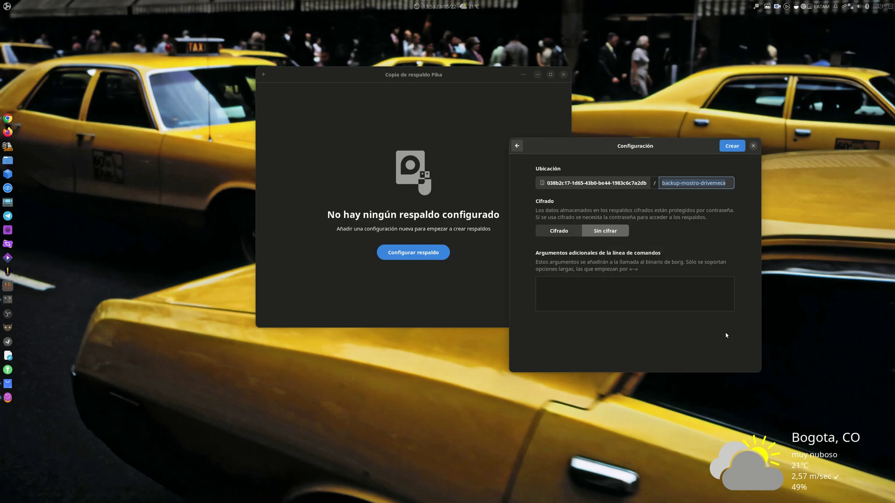
Inspect the external 31 GB volume and its available folder actions in the file manager, and close the window.
key("super+e")
left_click(38, 177)
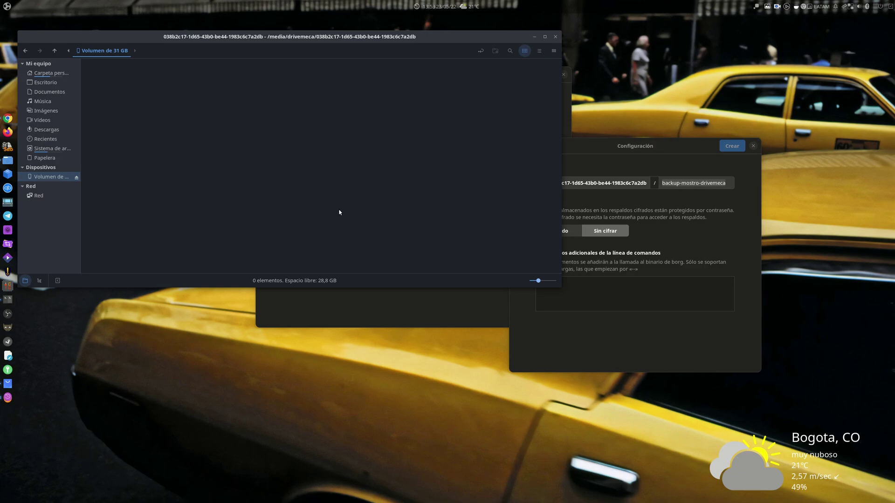
left_click_drag(242, 41, 302, 124)
right_click(222, 208)
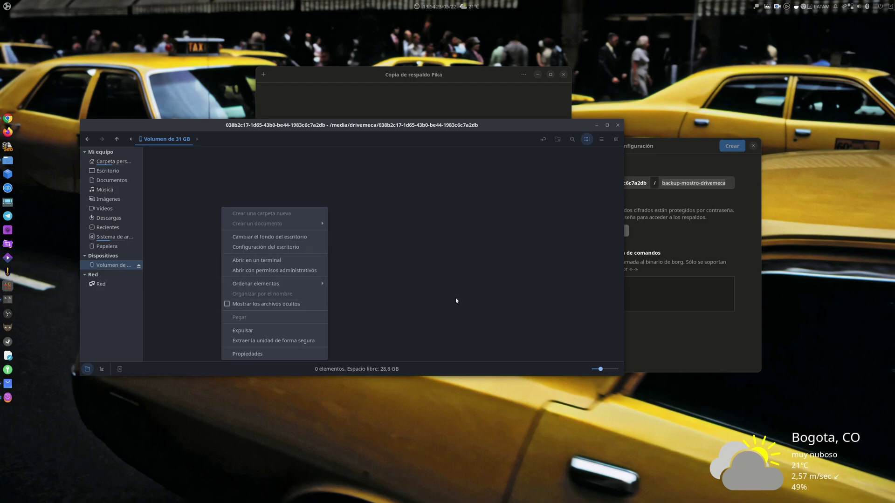
left_click(403, 271)
left_click(616, 125)
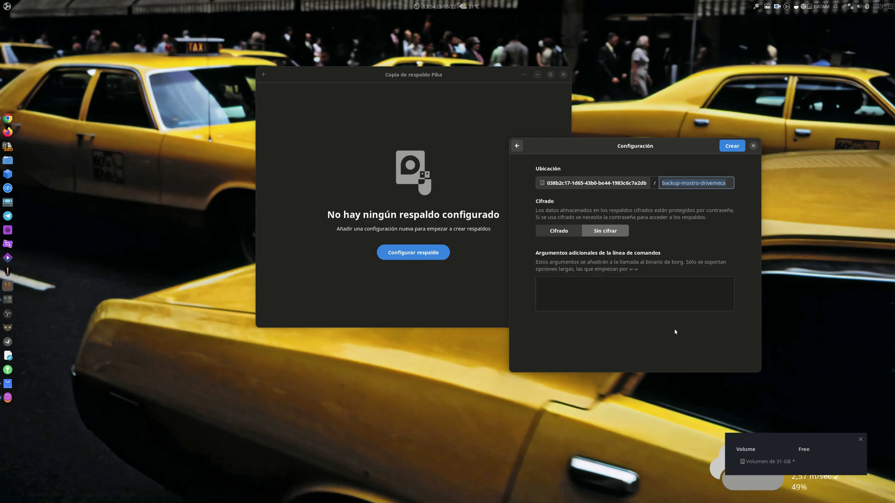
Retry creating the unencrypted repository on the external volume, and copy the repository name backup-mostro-drivemeca.
key("Return")
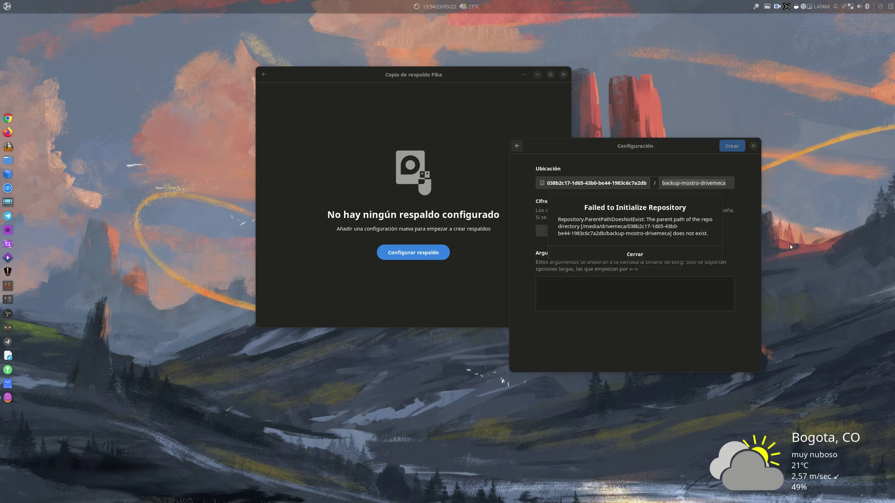
left_click(648, 254)
key("ctrl+c")
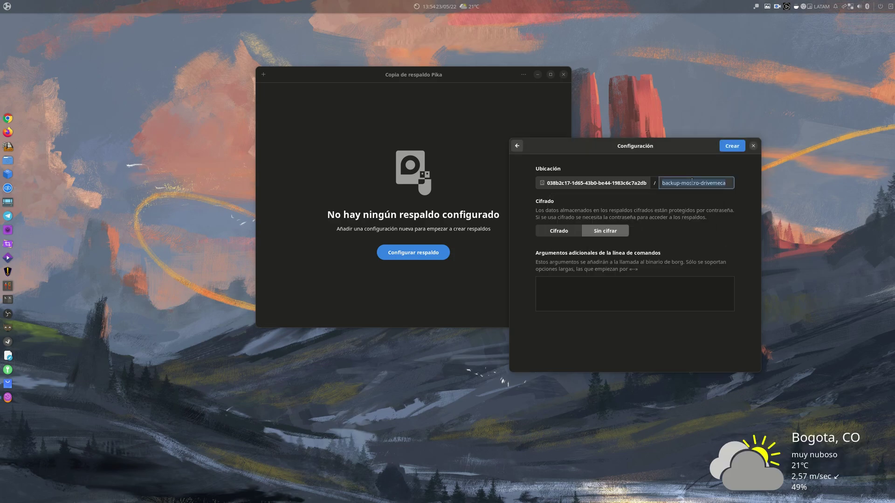
right_click(691, 182)
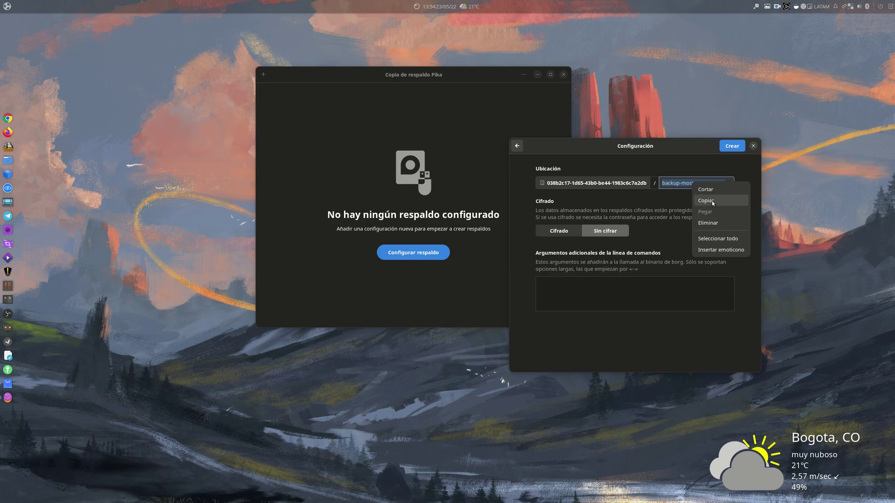
left_click(711, 201)
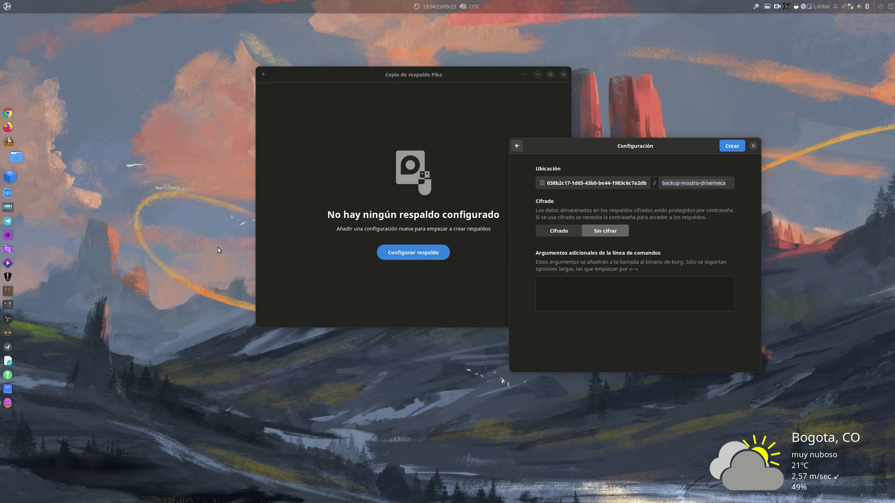
Open the 31 GB volume in the file manager, and open a widened terminal in its folder.
left_click(42, 177)
right_click(196, 129)
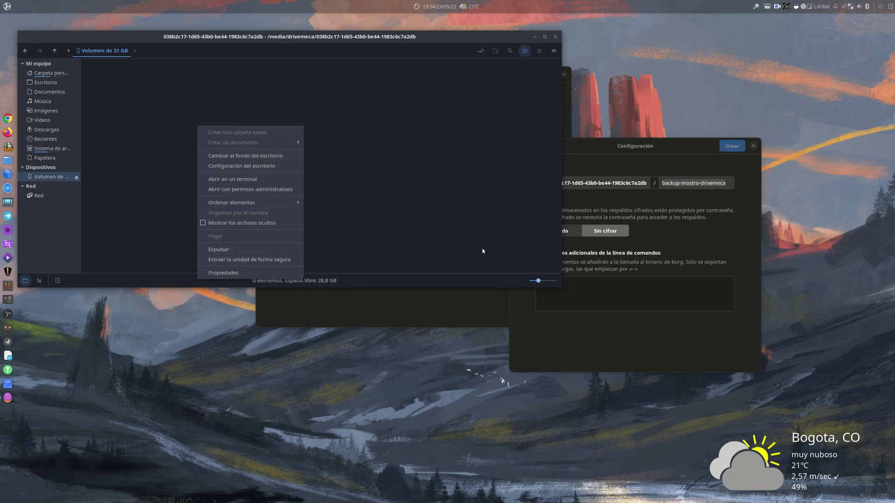
left_click(240, 180)
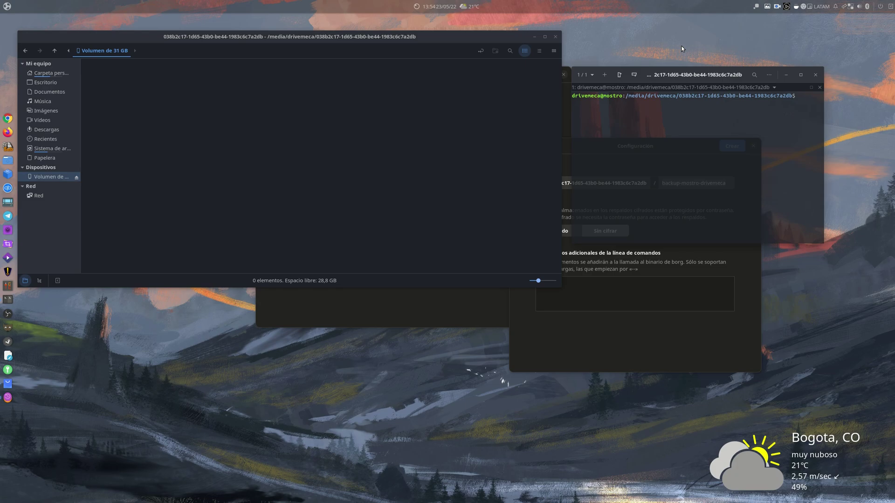
left_click_drag(629, 123, 242, 290)
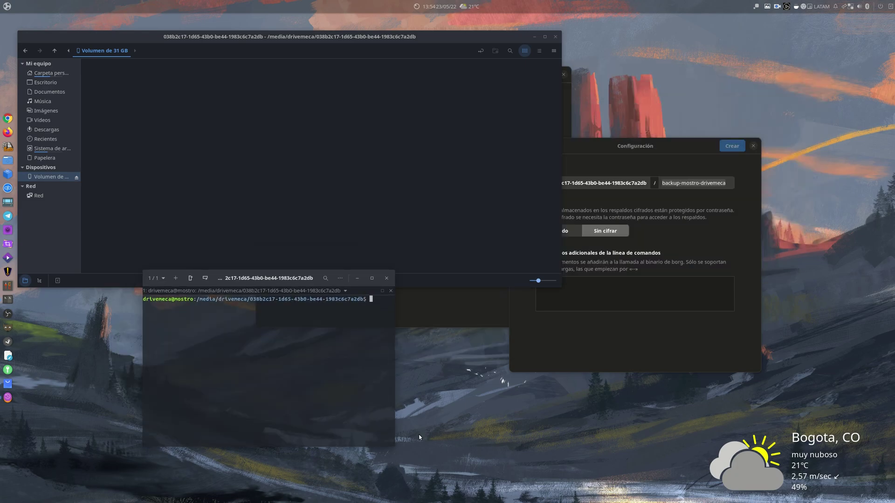
left_click_drag(394, 443, 620, 466)
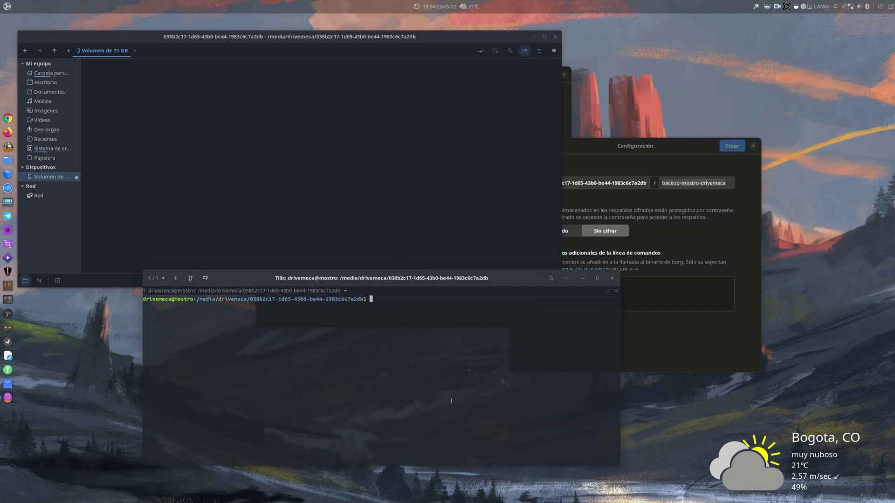
Try to create the directory backup-mostro-drivemeca on the volume with mkdir as the regular user.
type("mkdir")
key("ctrl+shift+v")
key("Return")
Create the directory with sudo mkdir backup-mostro-drivemeca, authenticating with the account password.
key("Up")
key("Home")
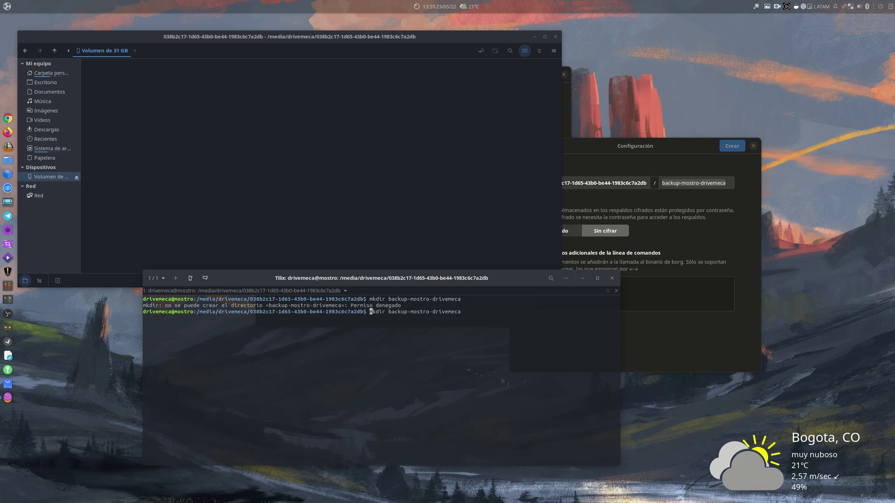
key("Delete")
key("Delete")
type("mk")
key("Right")
key("Home")
type("sudo")
key("Return")
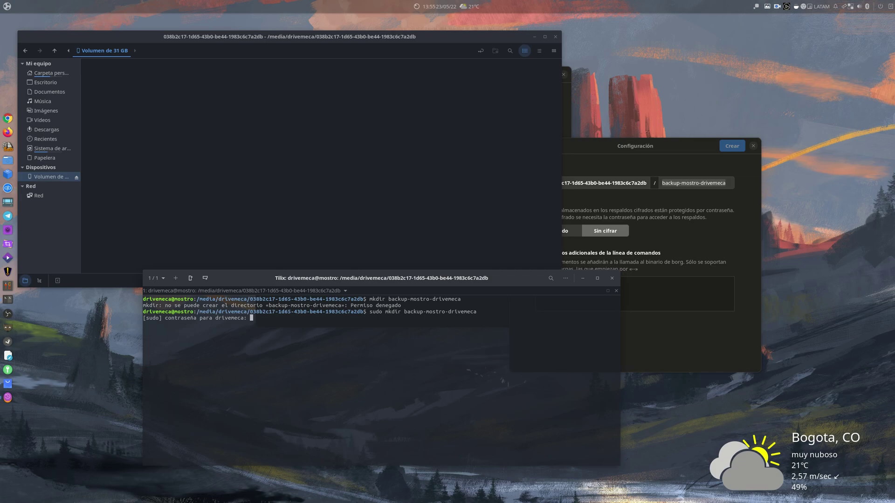
key("Return")
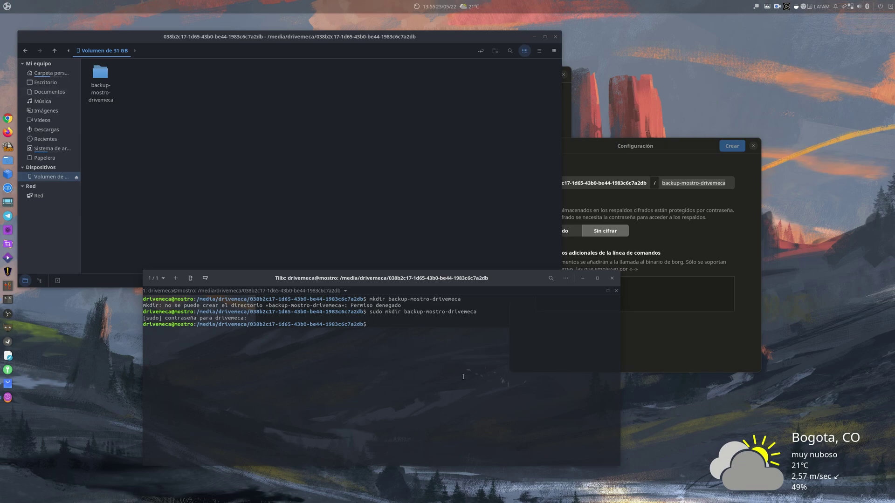
Set the owner of the directory with sudo chown drivemeca.drivemeca backup-mostro-drivemeca/, and check the permissions with ls -la.
type("sudo chown")
key("ctrl+plus")
key("ctrl+plus")
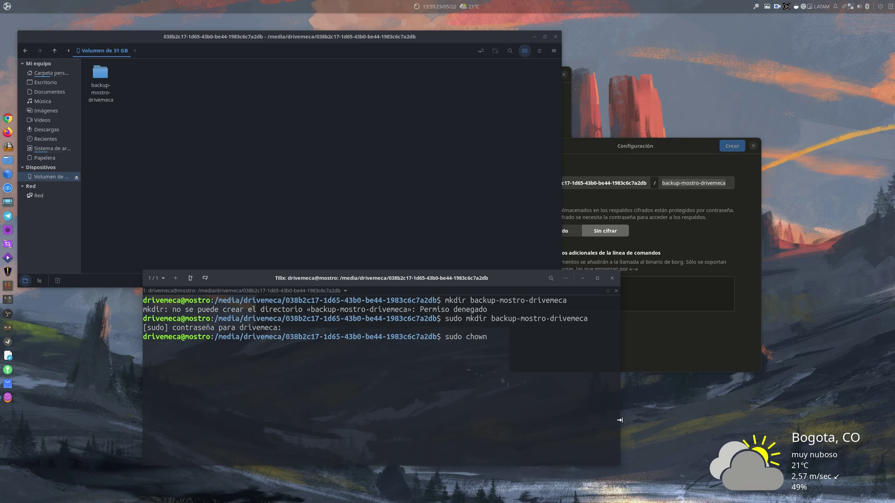
left_click_drag(619, 419, 806, 396)
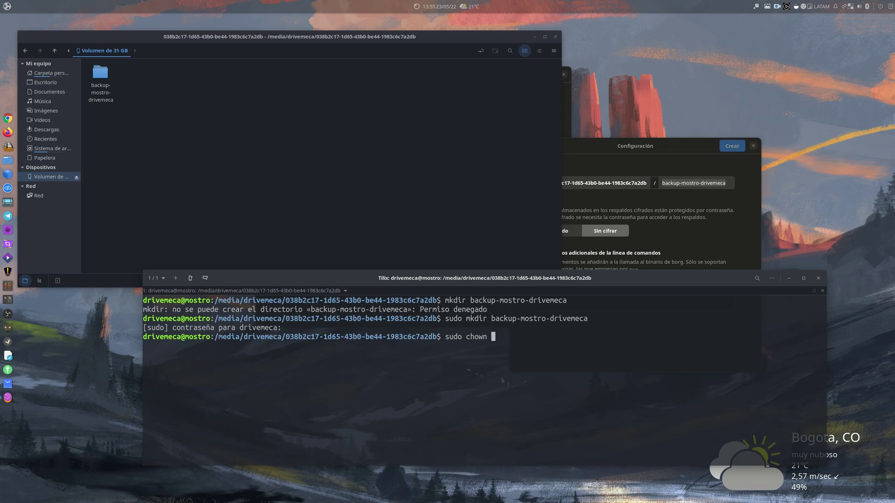
type("drivemeca")
key("BackSpace")
type(".drivemeca ba")
key("Tab")
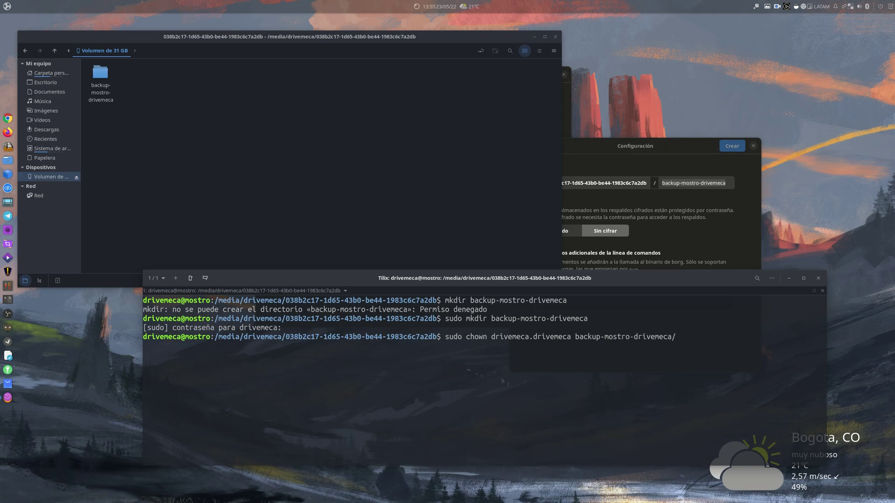
key("Return")
type("ls -la")
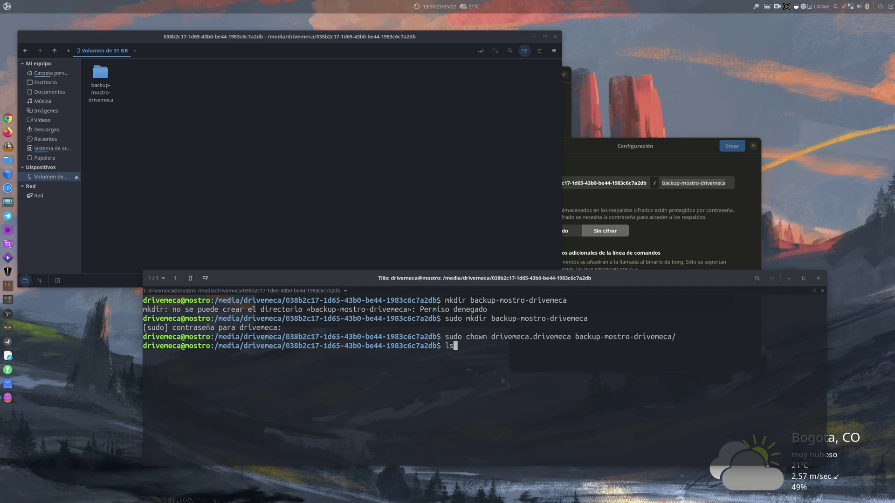
key("Return")
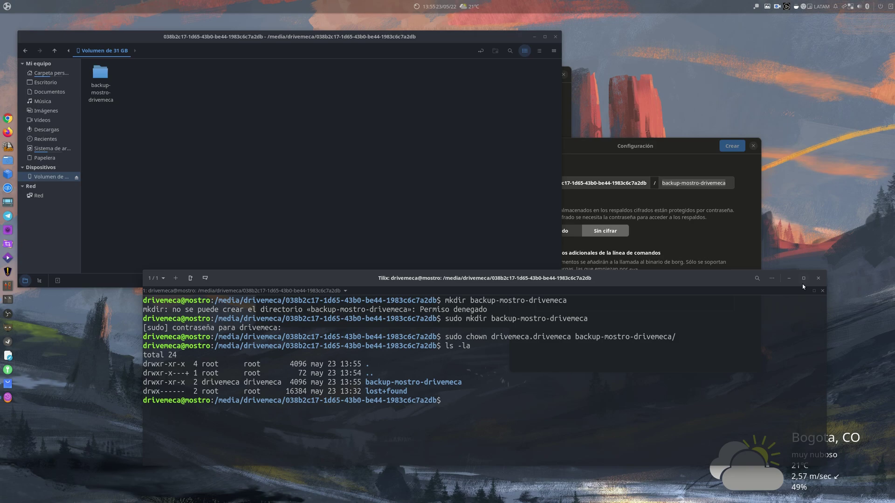
Close the terminal and the file manager, and create the unencrypted backup repository in backup-mostro-drivemeca.
left_click(818, 278)
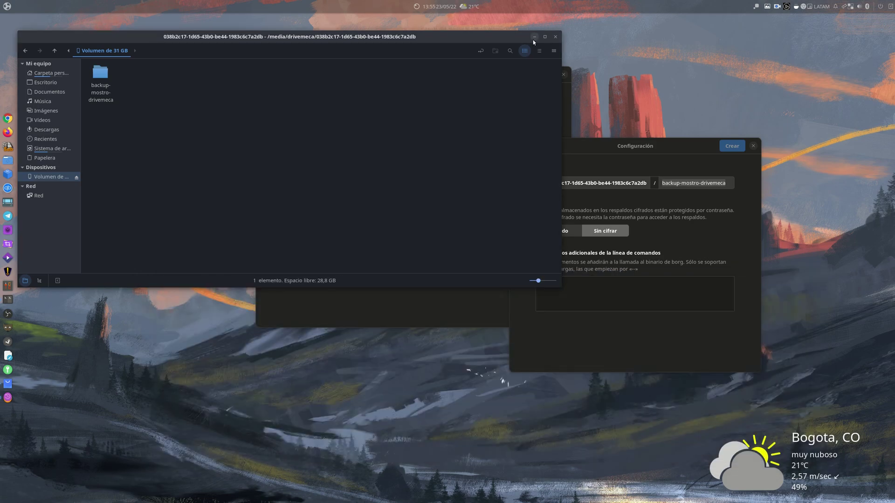
left_click(557, 36)
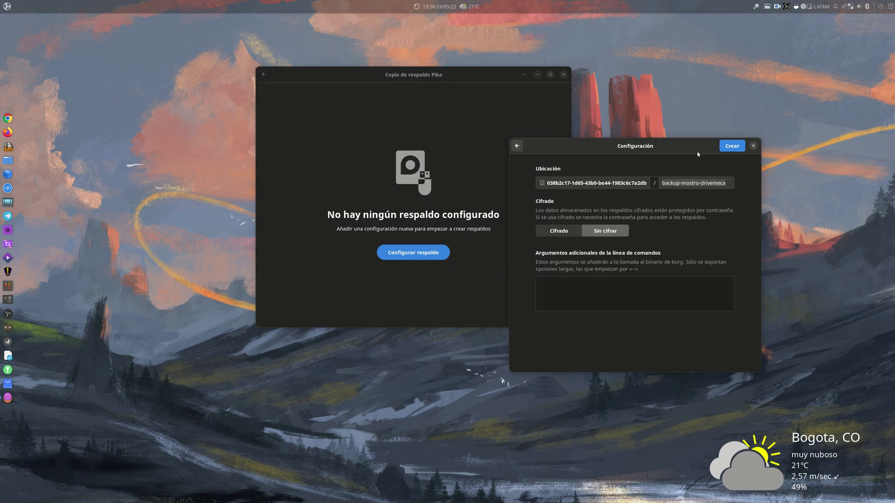
left_click(723, 150)
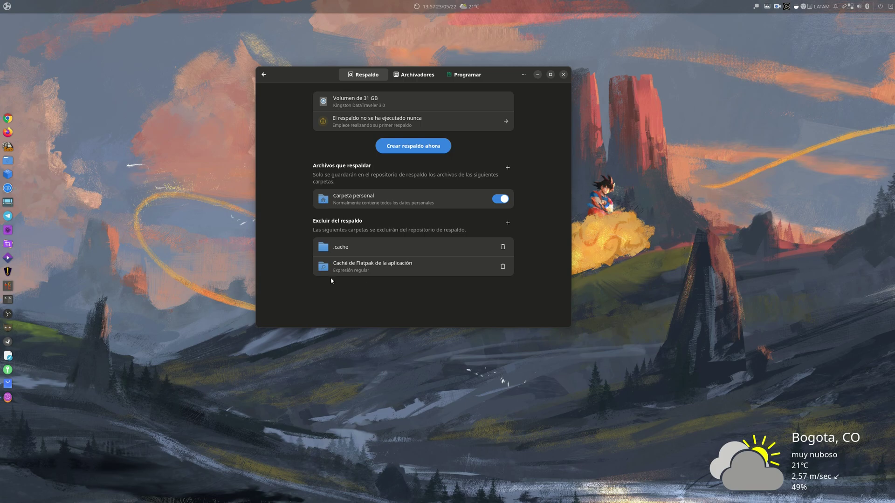
Exclude the ISO folder inside Descargas from the backup.
left_click(509, 225)
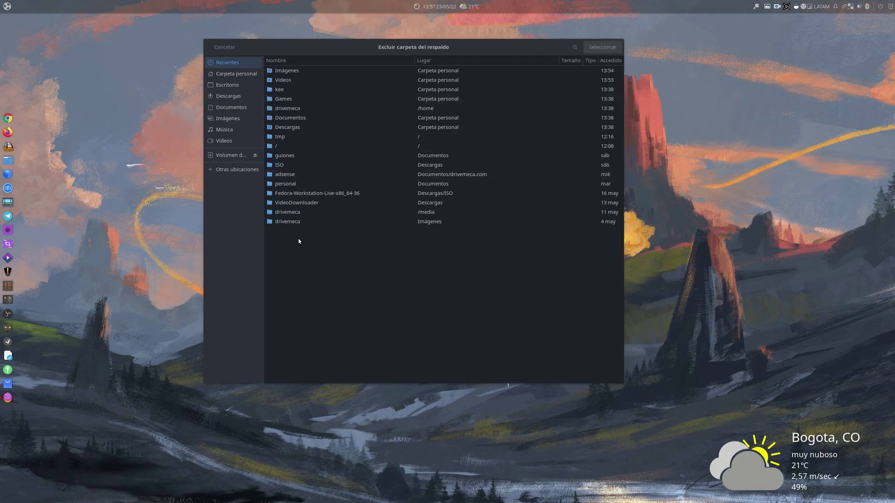
left_click(277, 165)
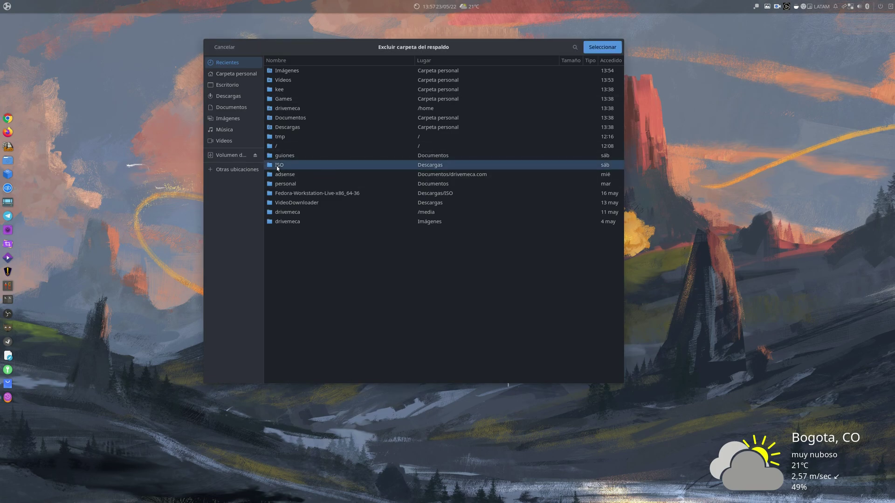
left_click(615, 49)
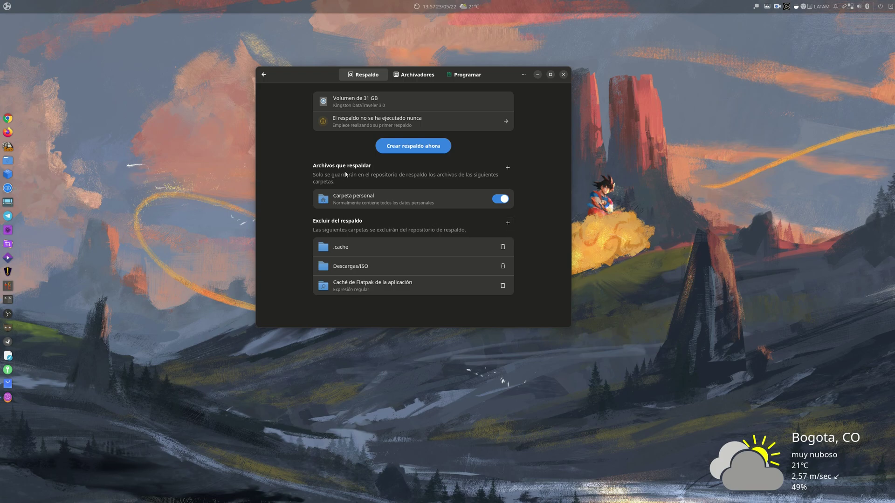
View the folder choices for inclusion in the backup without adding any, and view the repository's archive settings.
left_click(508, 168)
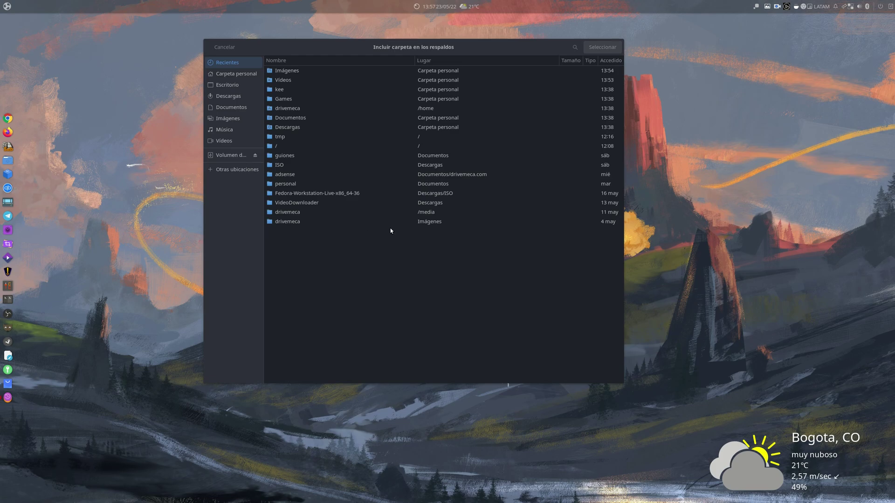
left_click(225, 47)
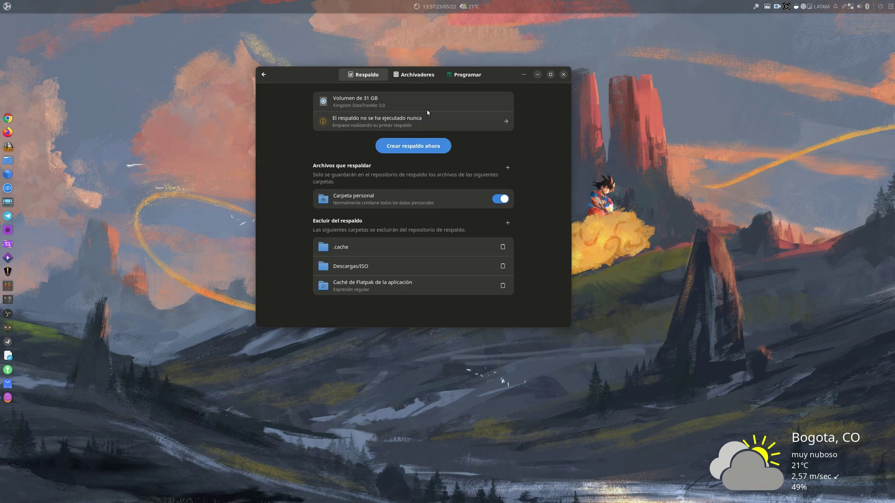
left_click(423, 76)
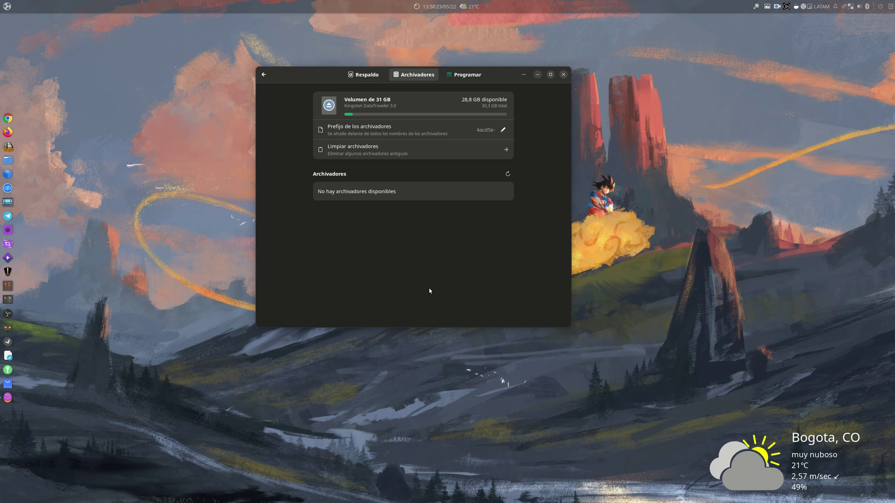
Try to enable Regularly Create Backups in the schedule settings, and deactivate the scheduling again.
left_click(466, 75)
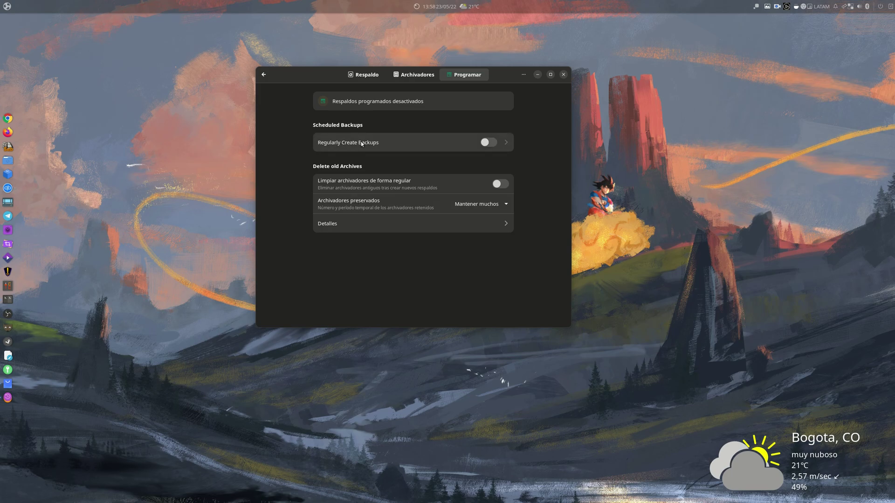
left_click(508, 142)
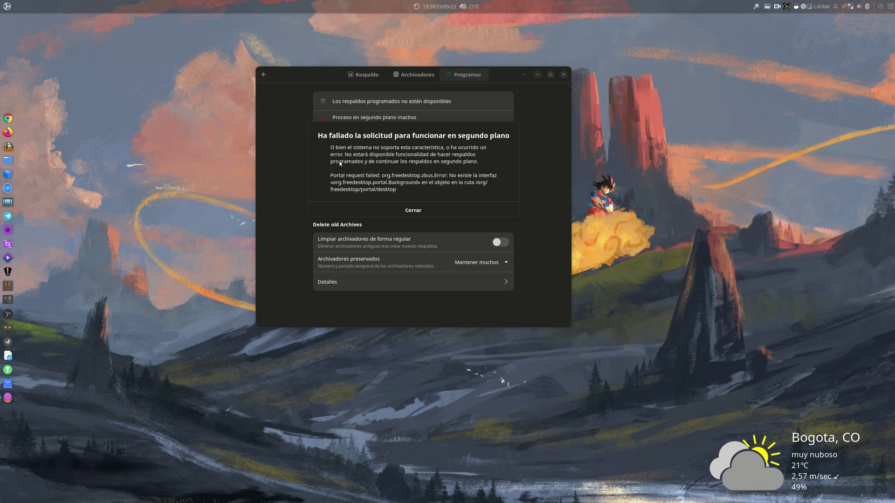
left_click(434, 210)
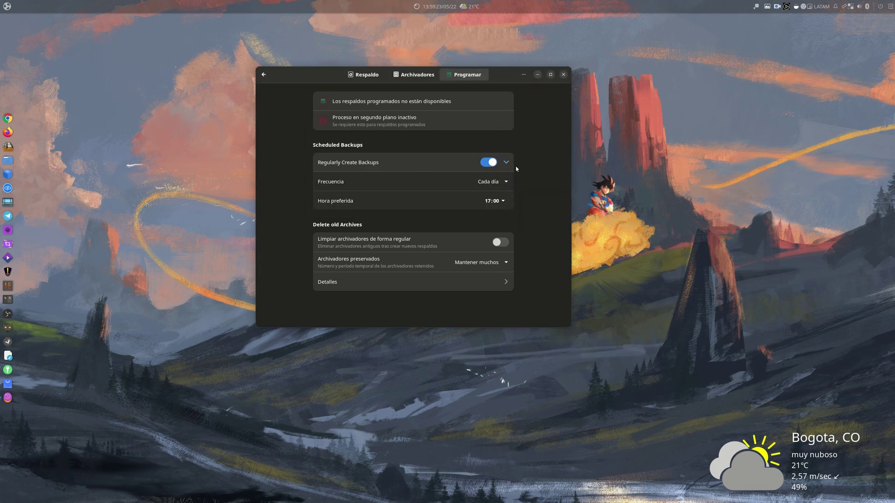
left_click(490, 163)
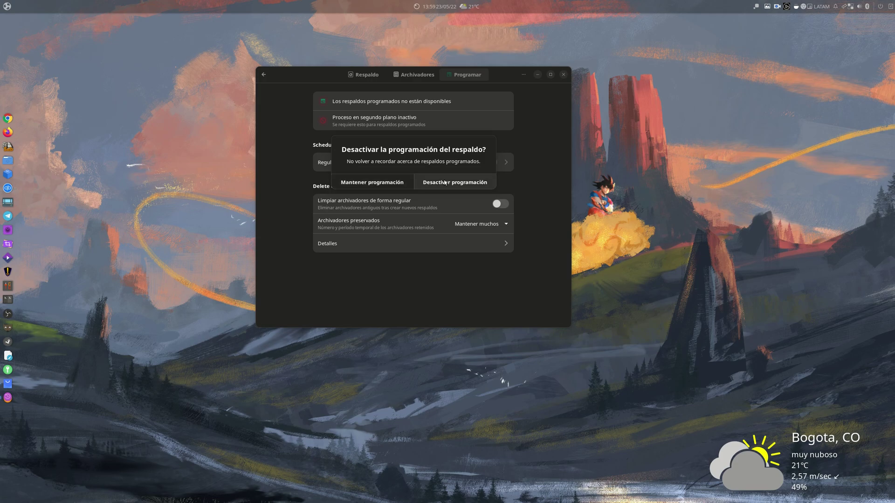
left_click(444, 183)
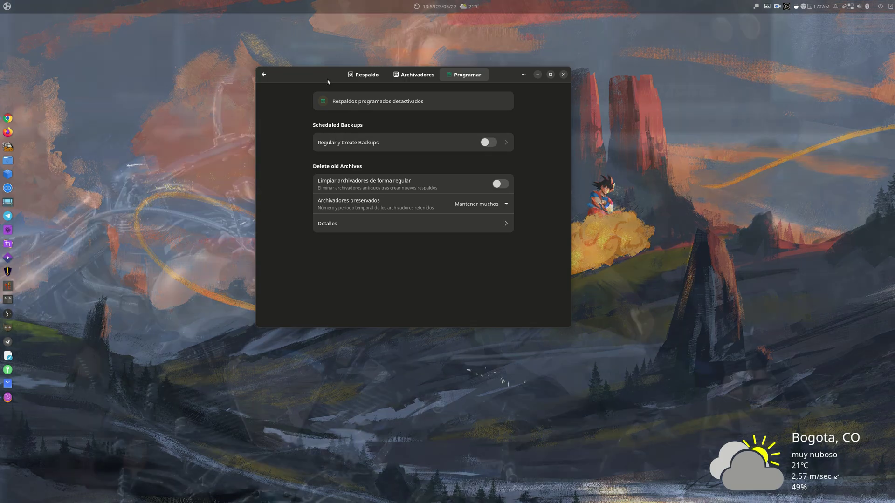
Return to the overview of included and excluded backup folders, and minimize the window.
left_click_drag(327, 80, 367, 130)
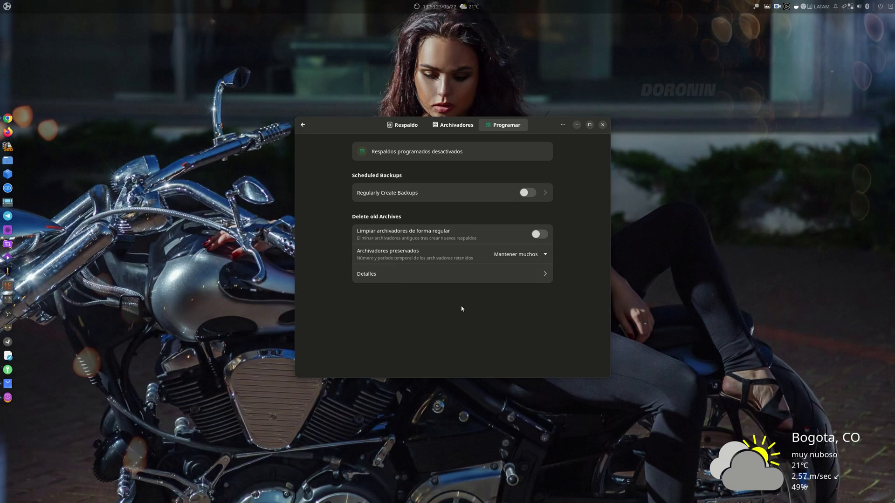
left_click(403, 125)
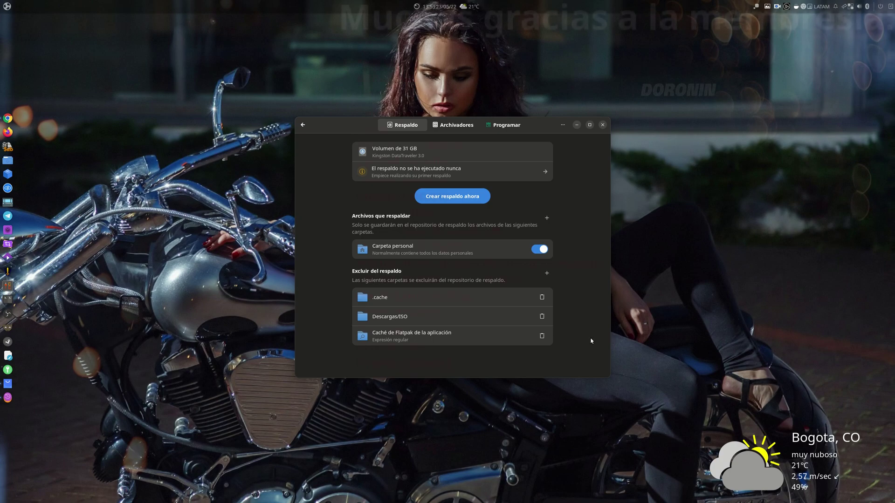
left_click(577, 125)
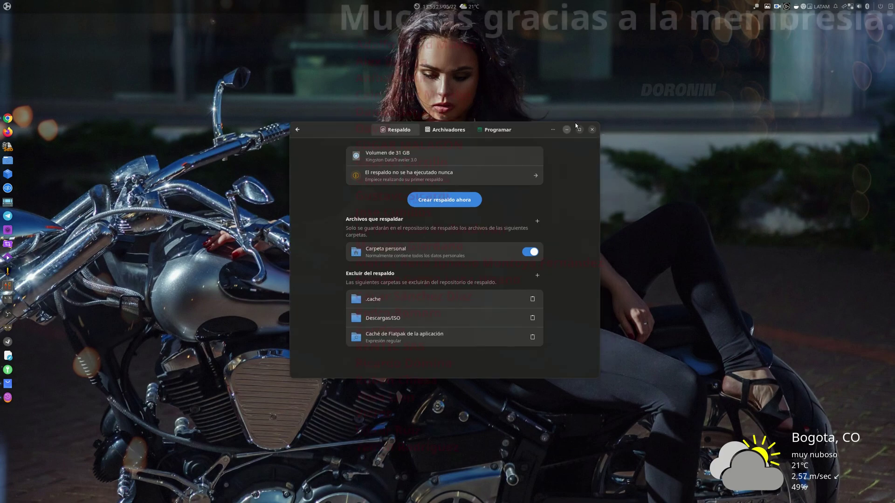